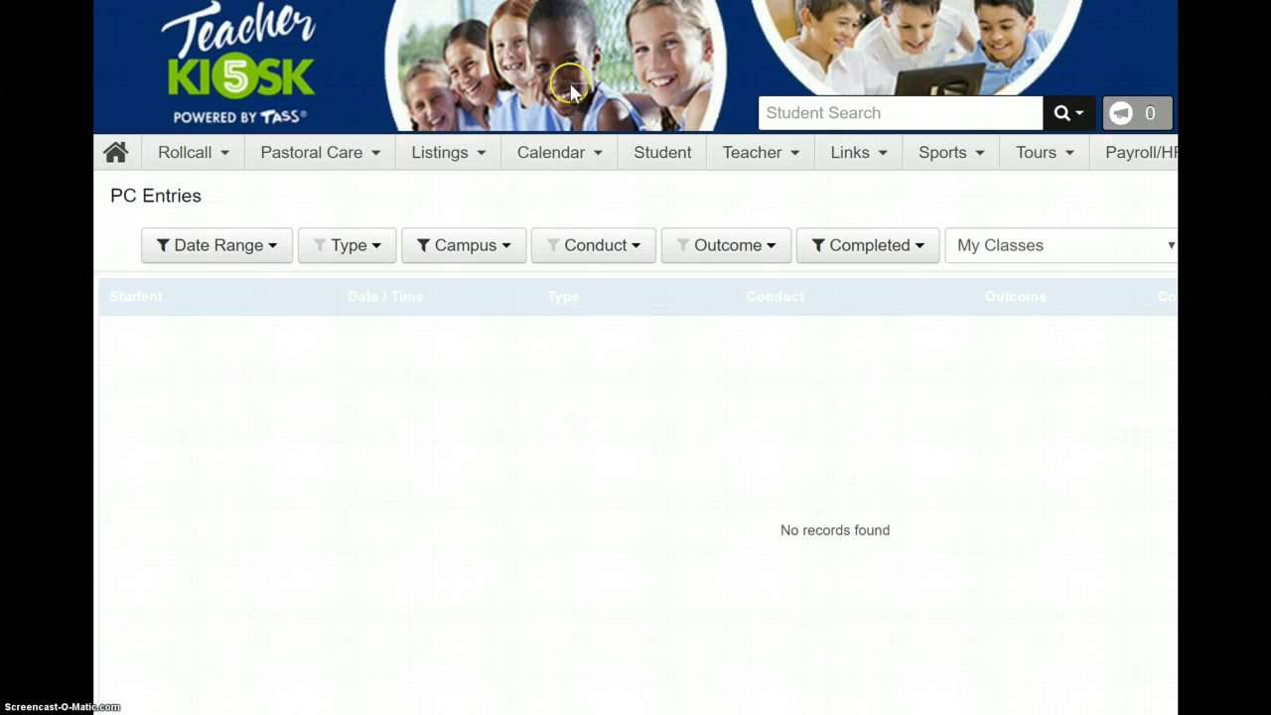
pyautogui.click(692, 244)
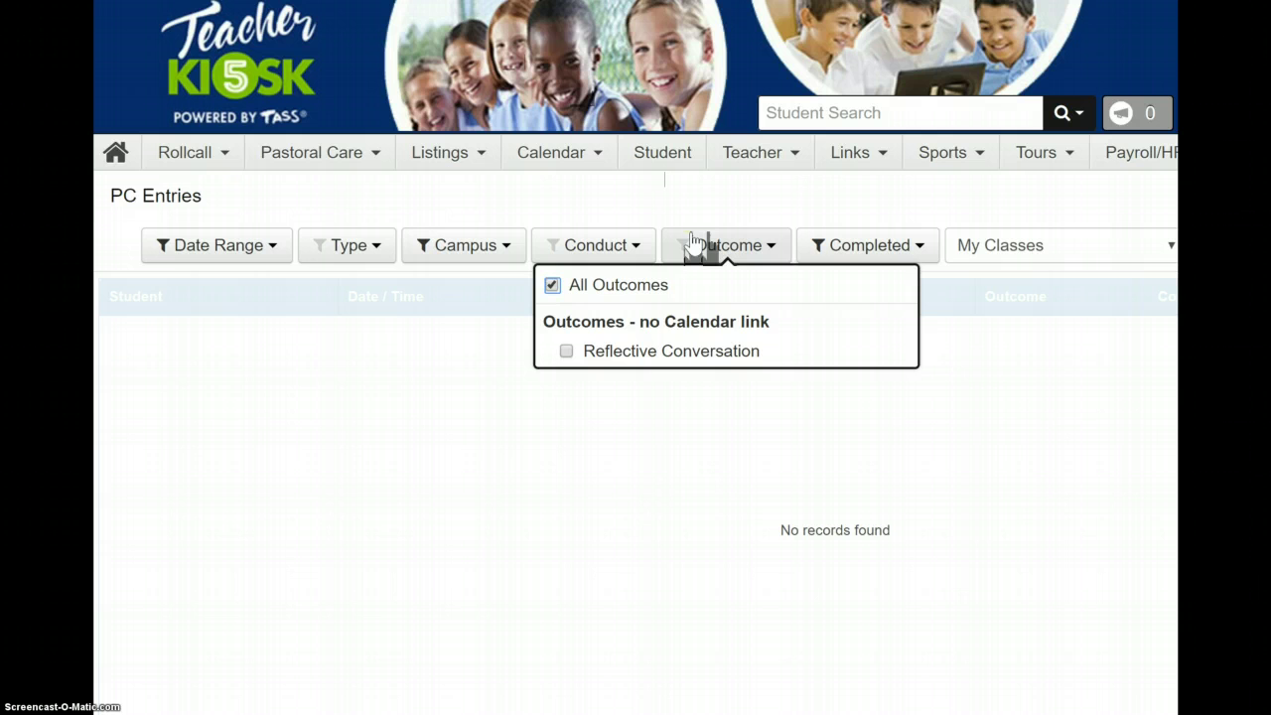
pyautogui.click(669, 227)
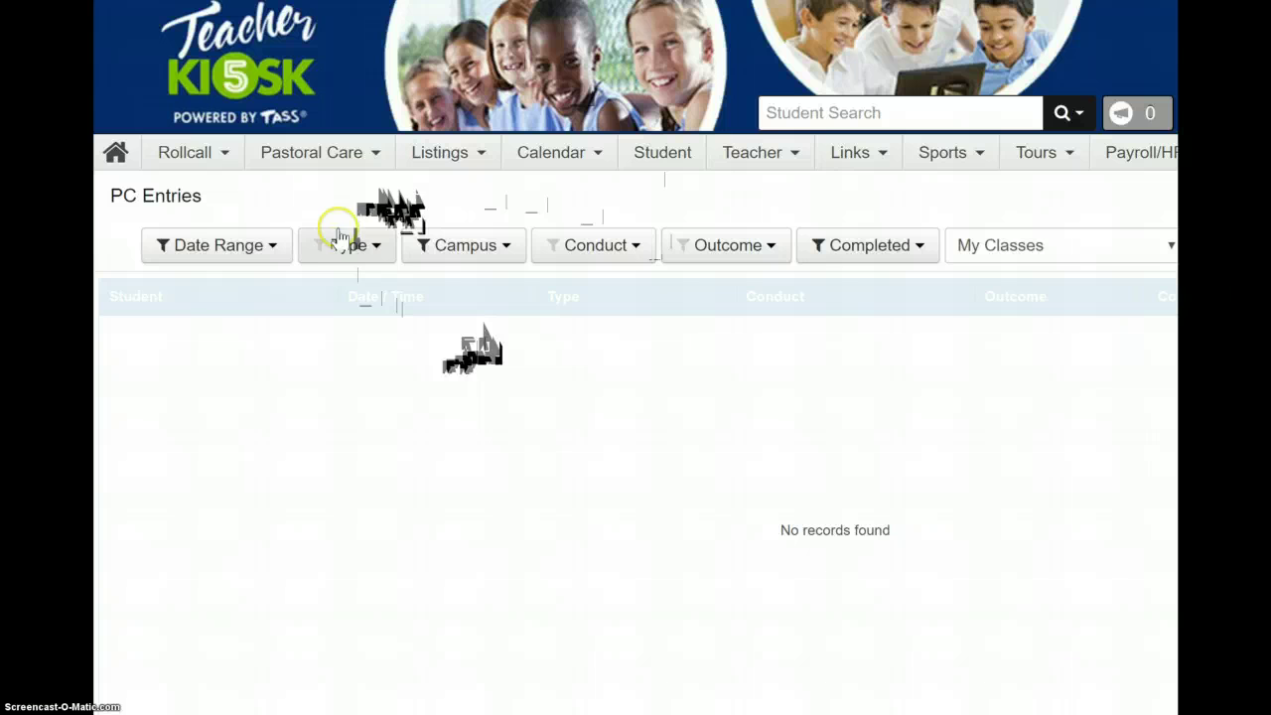
# - Start a new single entry in the Pastoral Care PC Entries and set its type to Behaviour
pyautogui.click(359, 159)
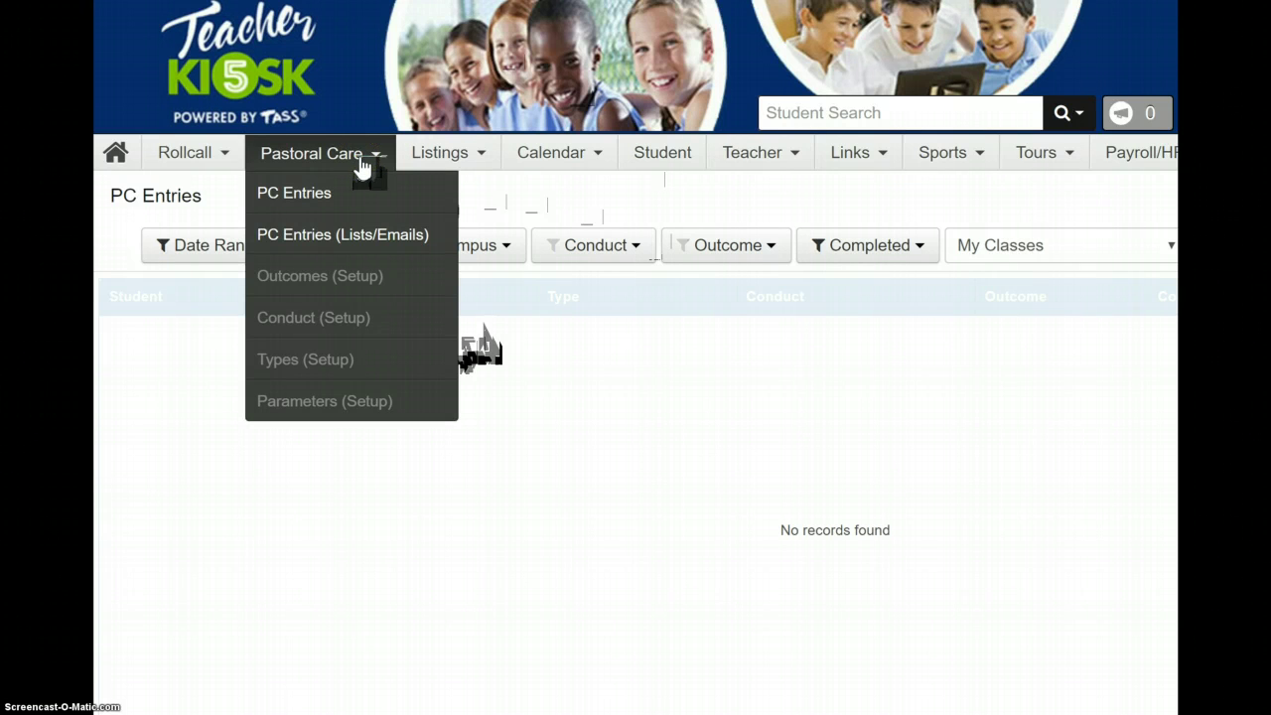
pyautogui.click(334, 187)
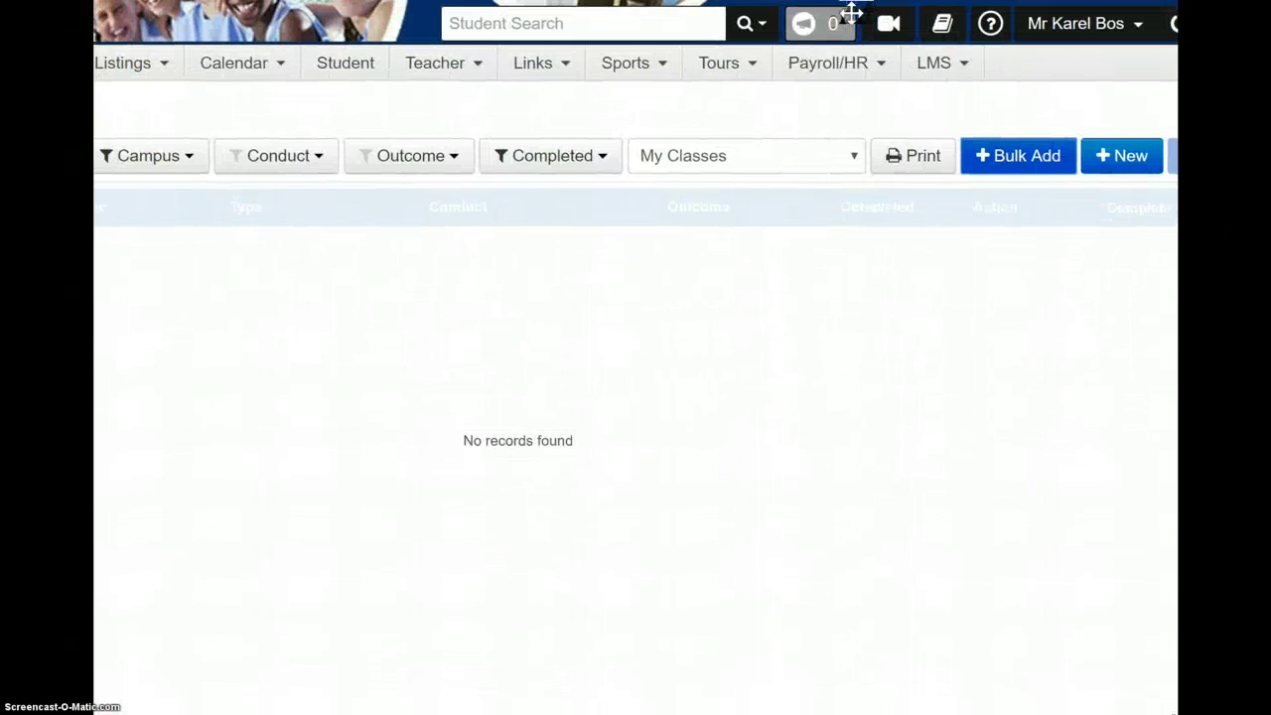
pyautogui.click(1129, 157)
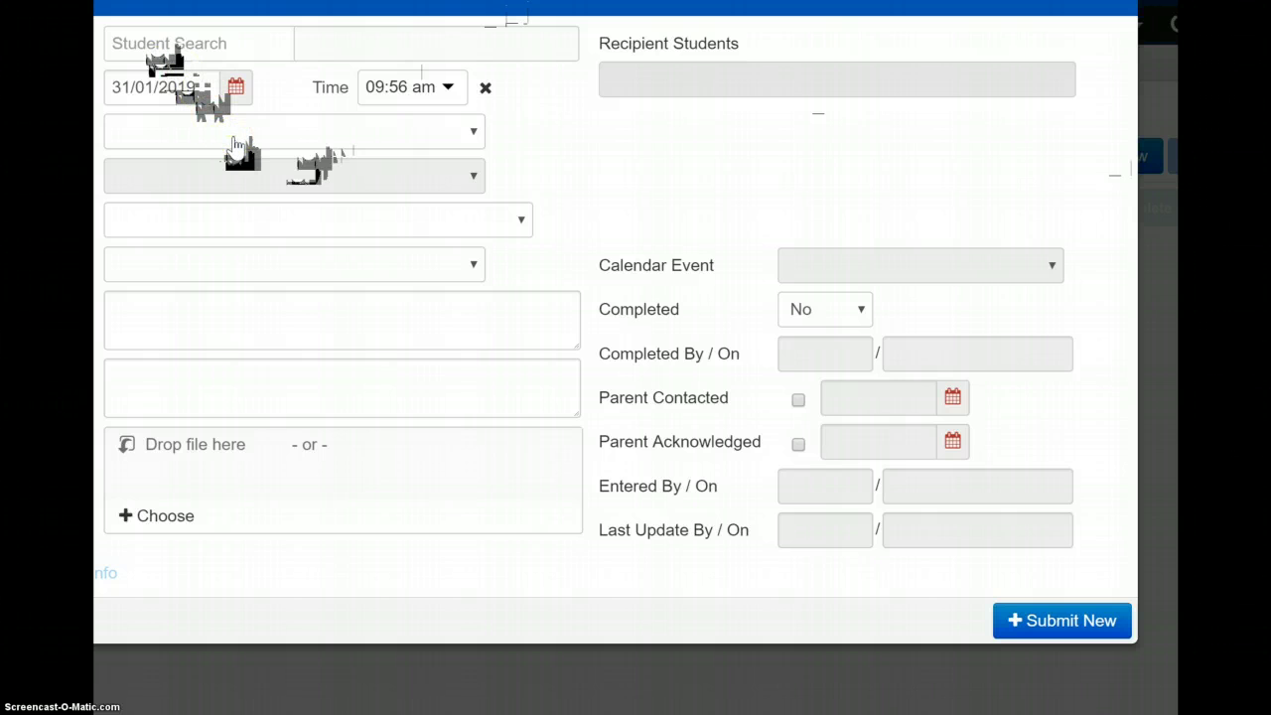
pyautogui.click(235, 139)
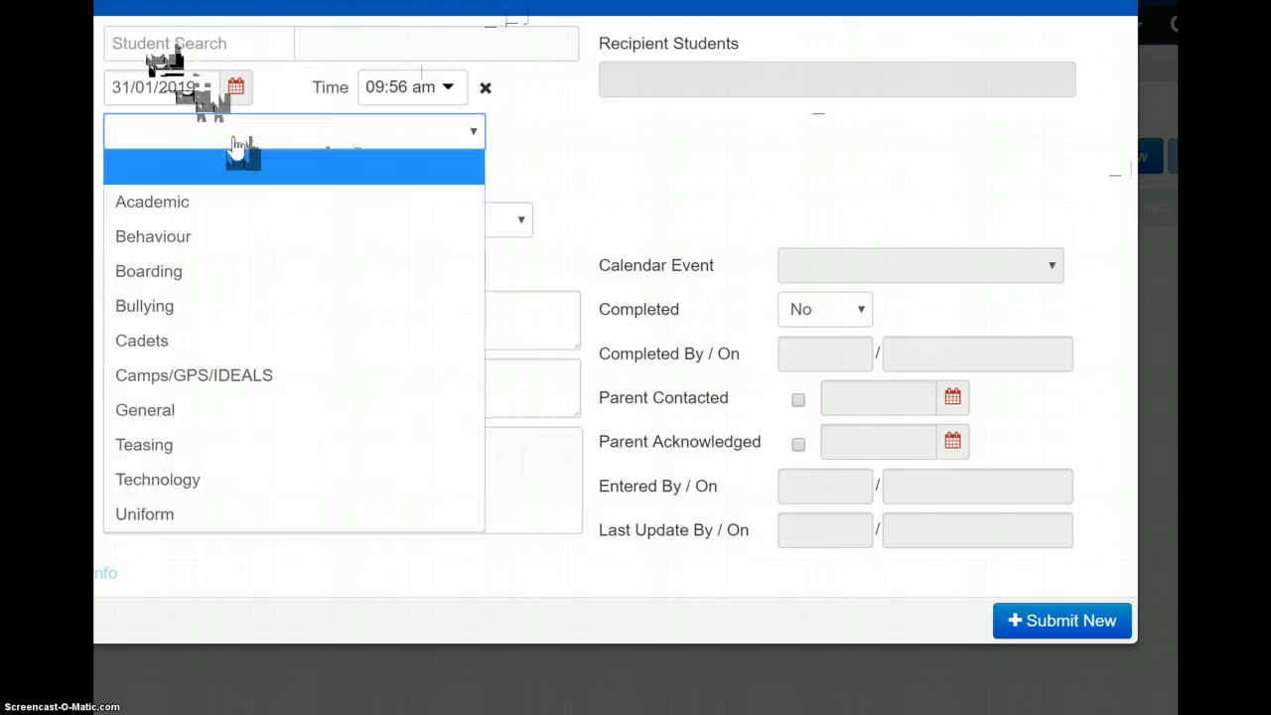
pyautogui.click(224, 239)
# - Set the new entry's conduct to Level 1 Disruption in Class
pyautogui.click(375, 220)
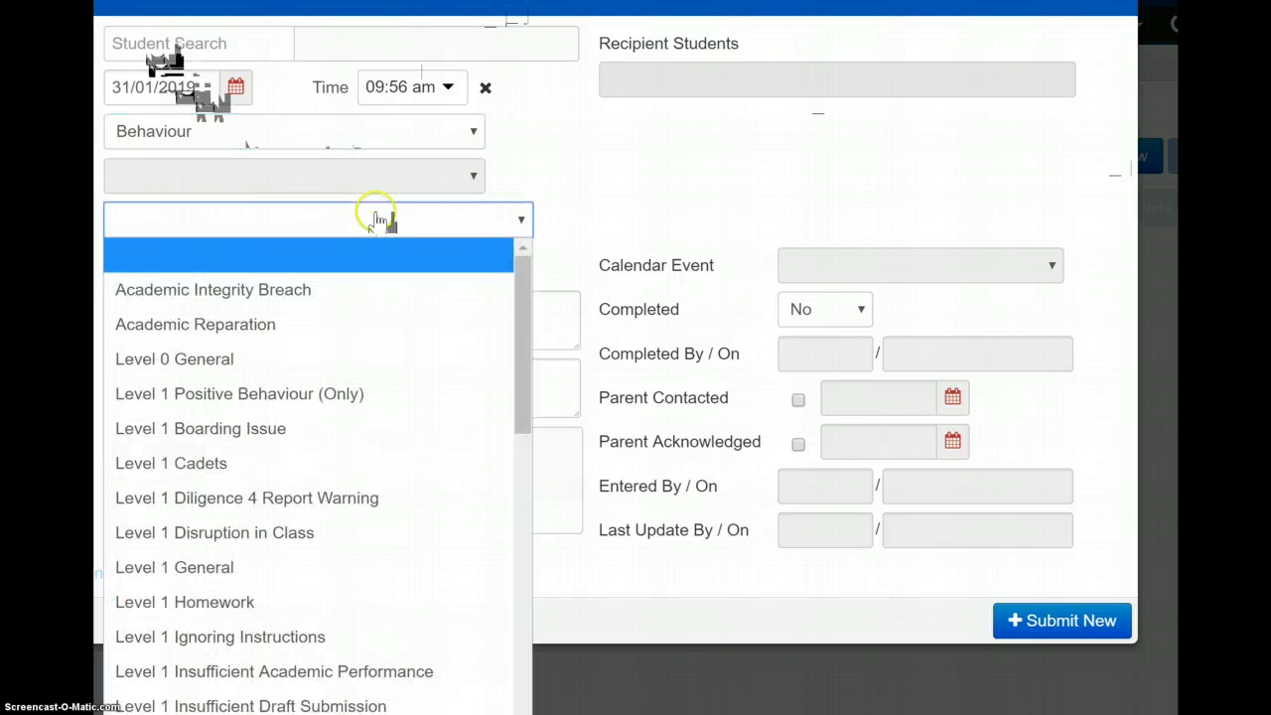
pyautogui.scroll(-5, 264, 520)
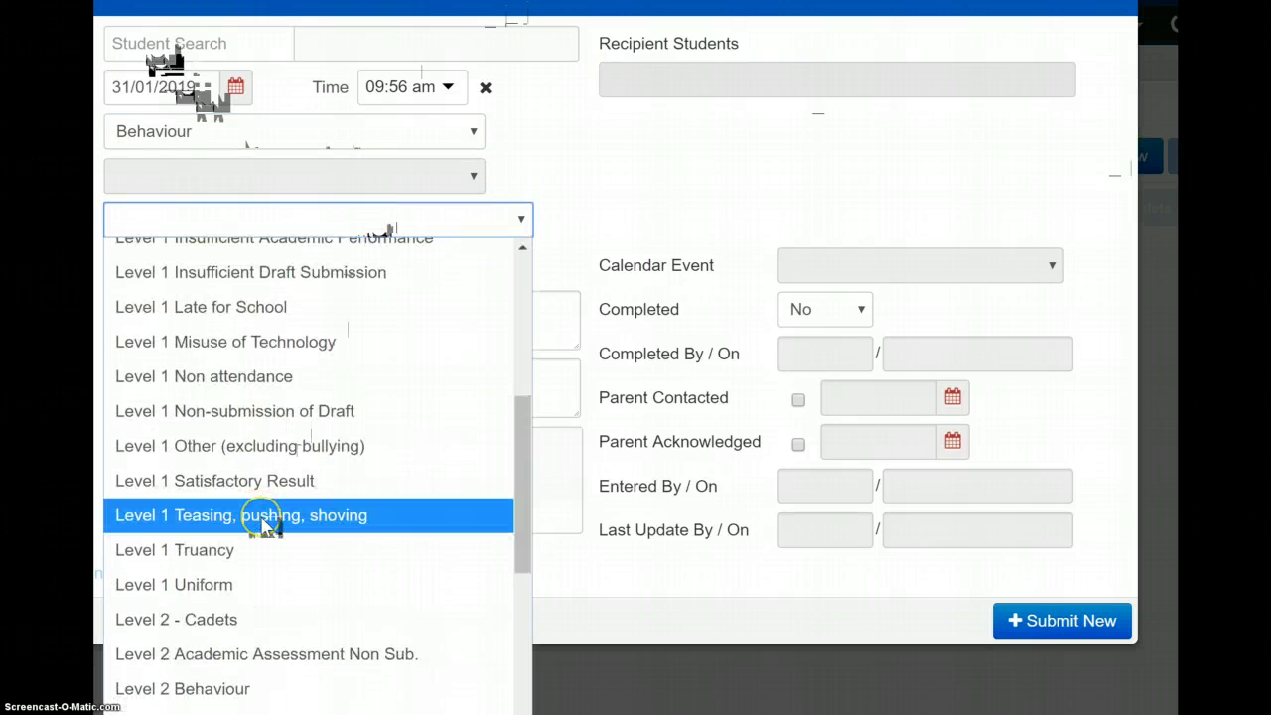
pyautogui.scroll(-3, 264, 519)
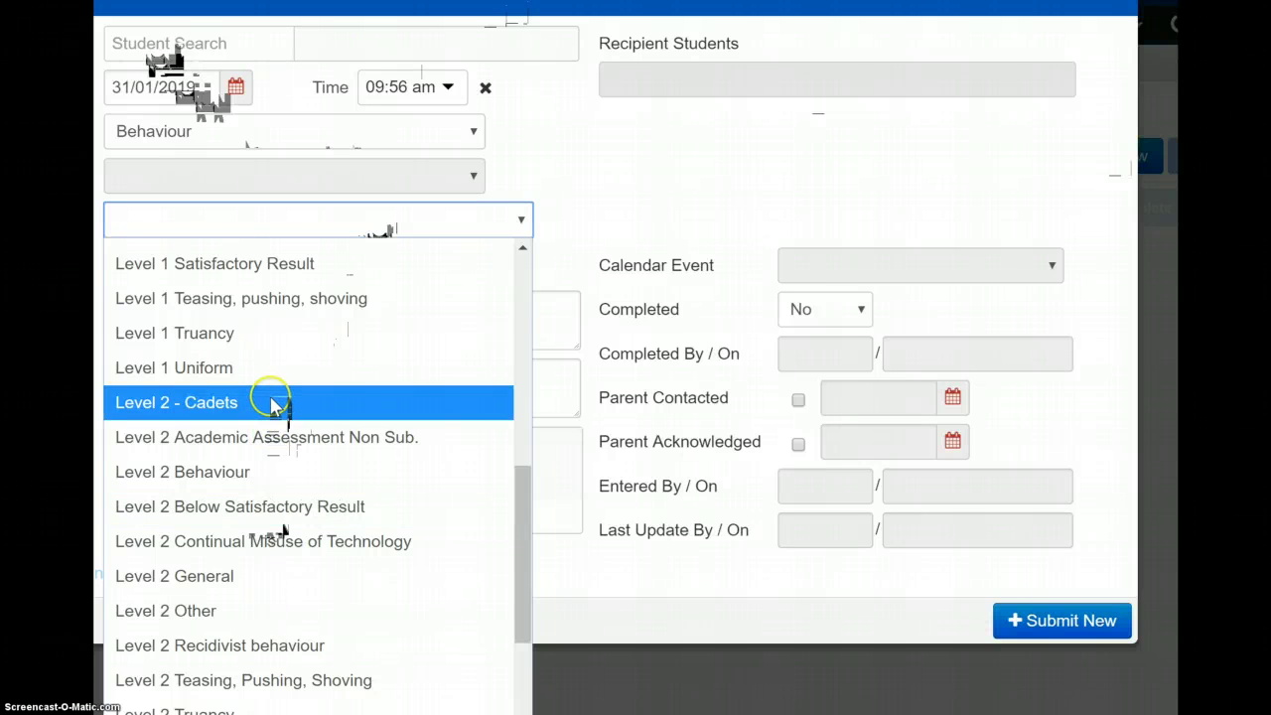
pyautogui.scroll(3, 278, 407)
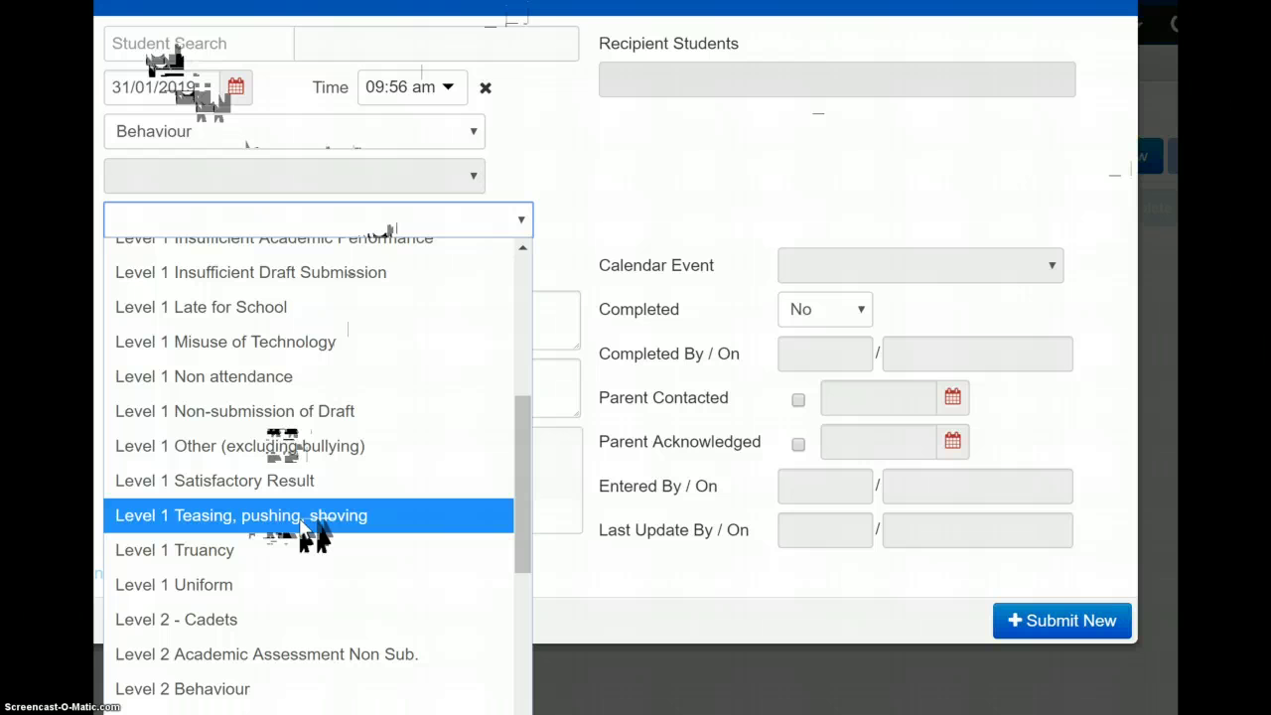
pyautogui.scroll(3, 284, 452)
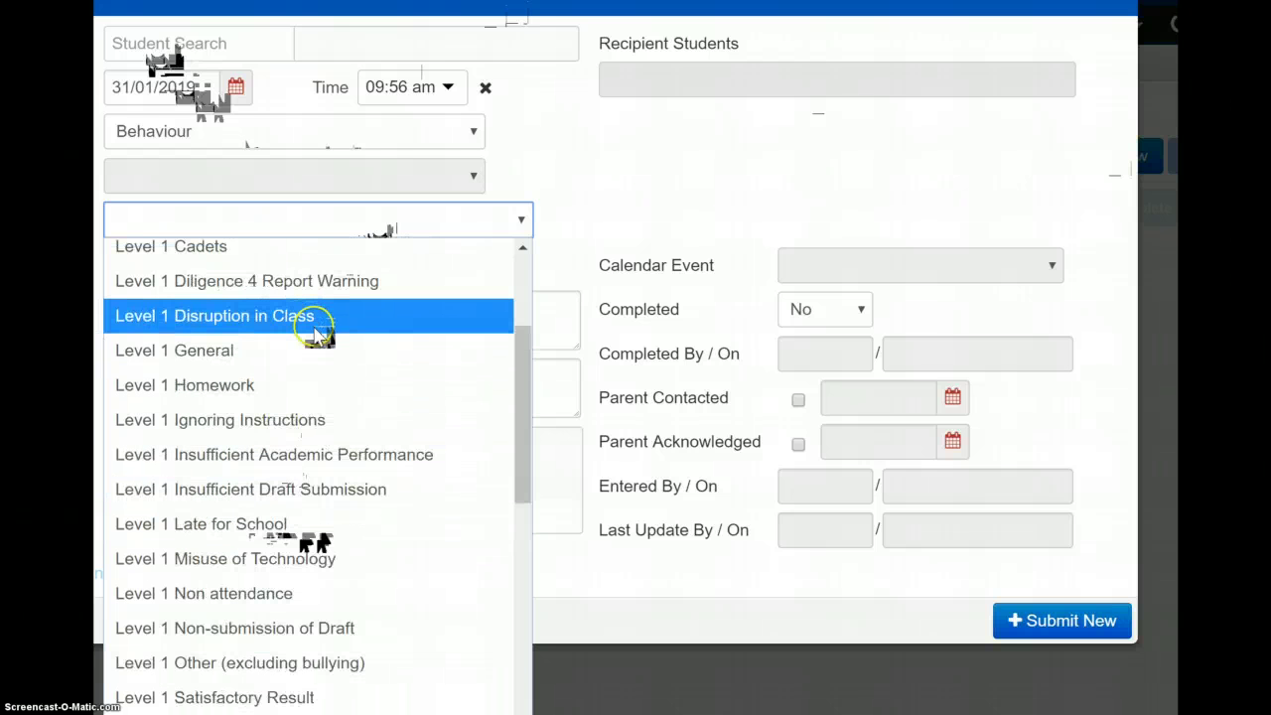
pyautogui.scroll(-5, 324, 349)
pyautogui.scroll(-5, 331, 369)
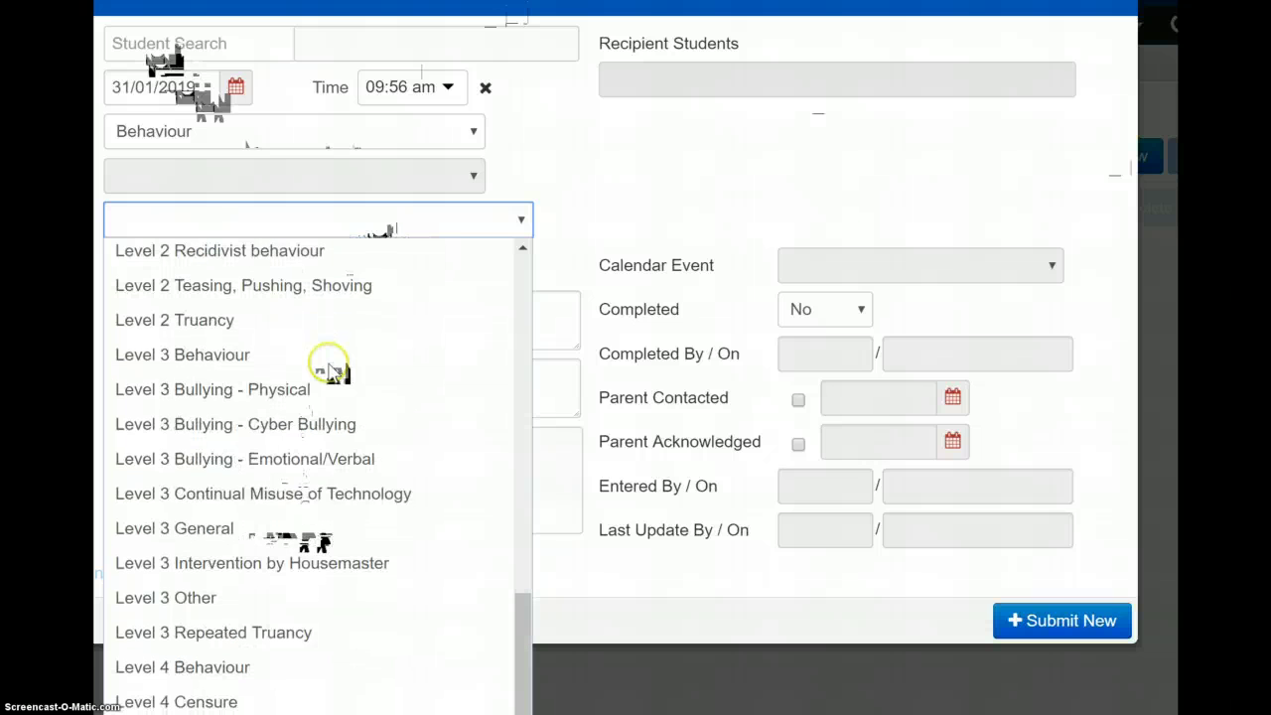
pyautogui.scroll(3, 331, 392)
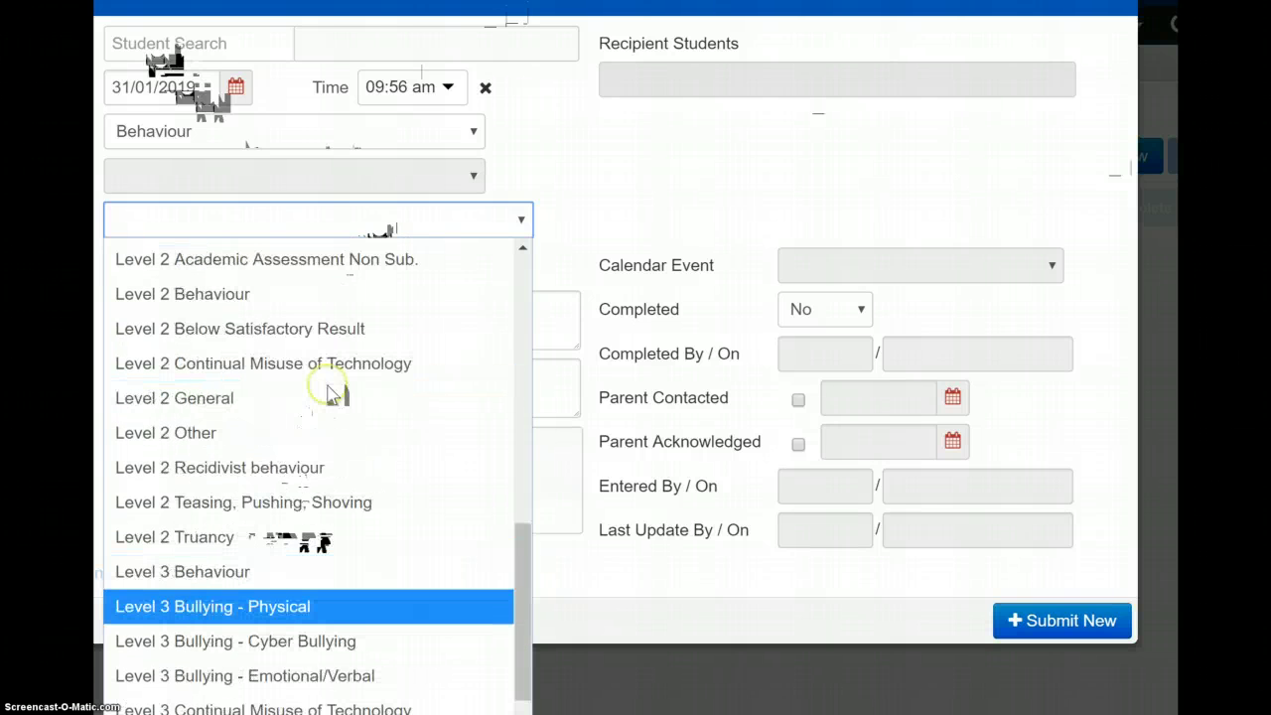
pyautogui.scroll(4, 311, 382)
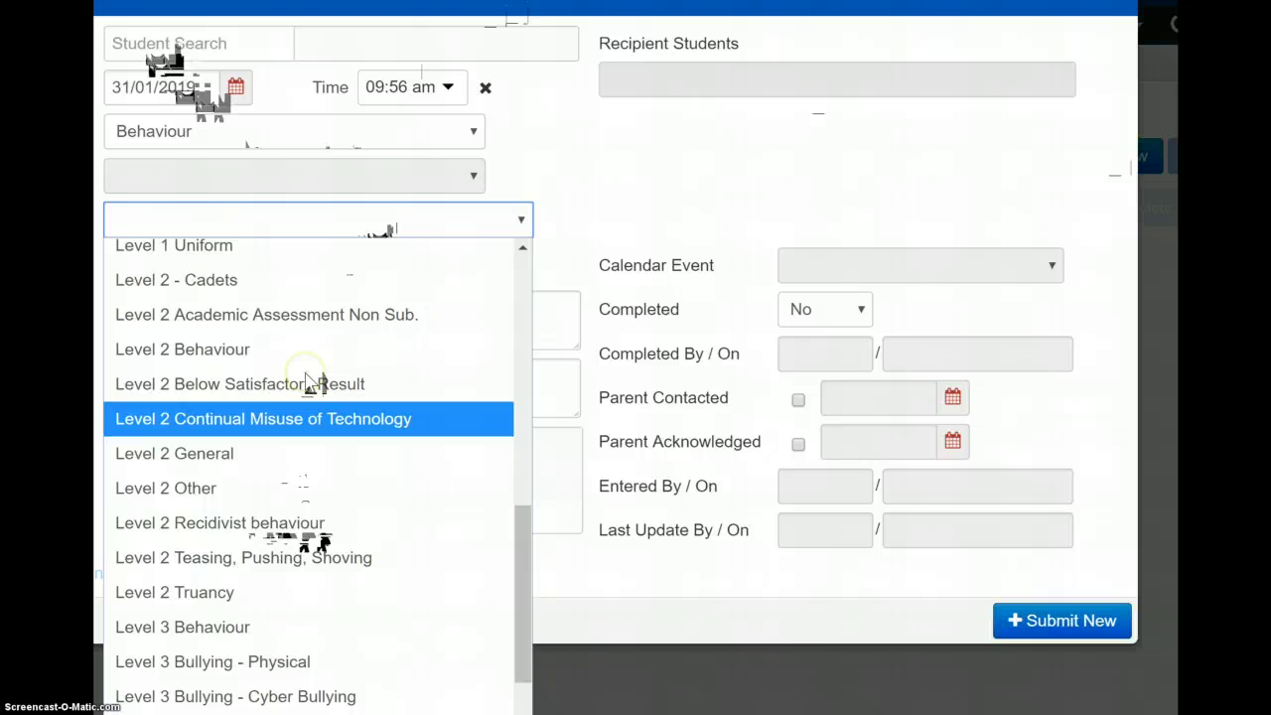
pyautogui.scroll(4, 311, 382)
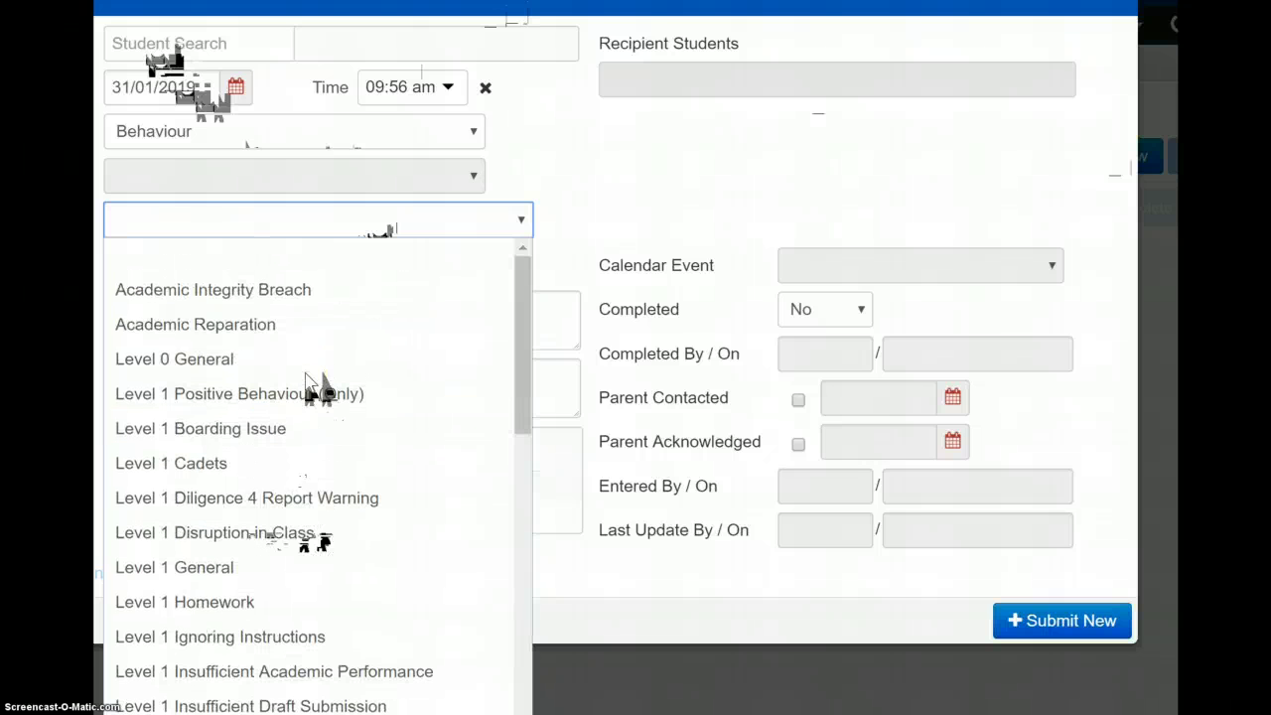
pyautogui.click(270, 533)
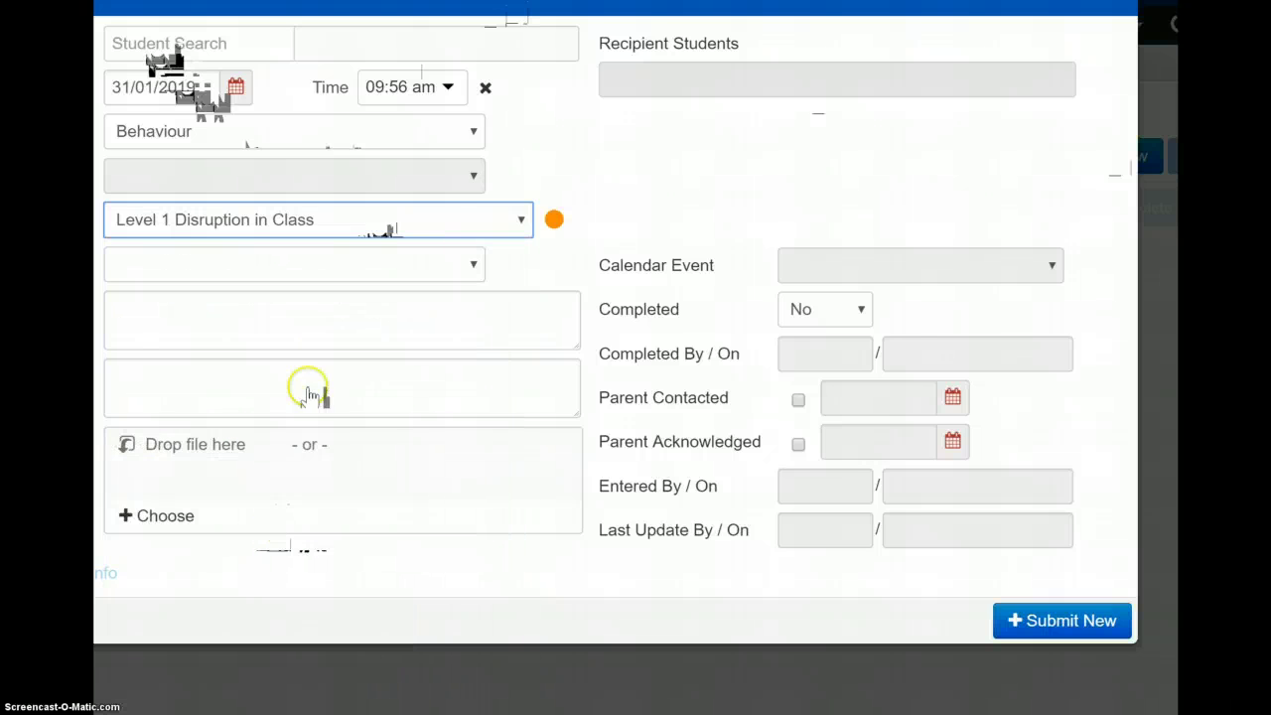
# - Set the new entry's outcome to Restorative Session
pyautogui.click(342, 270)
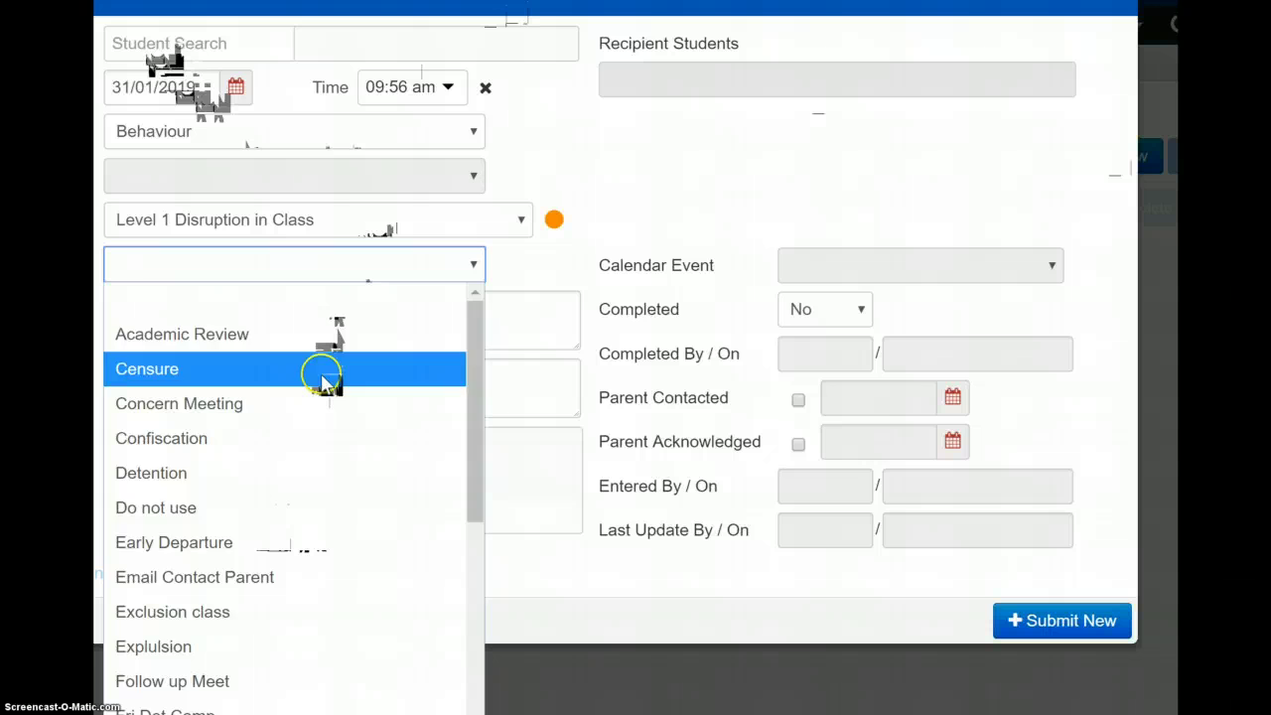
pyautogui.scroll(-4, 323, 374)
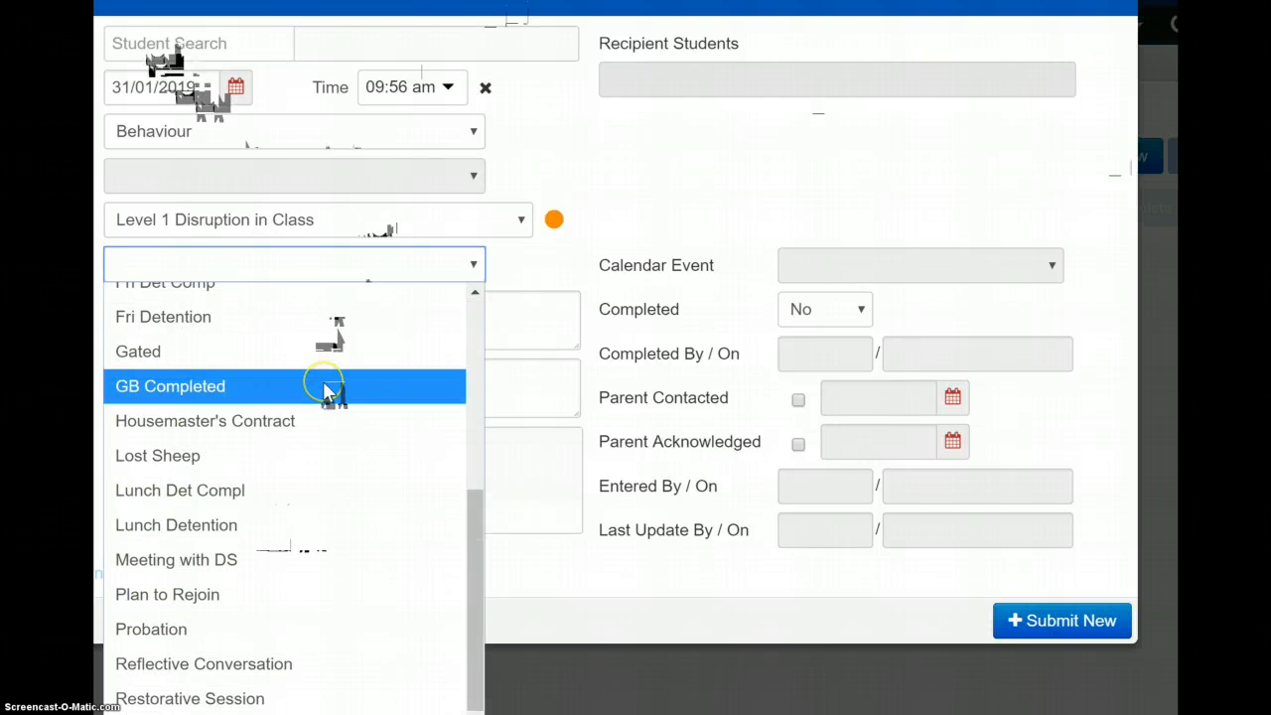
pyautogui.scroll(-2, 325, 394)
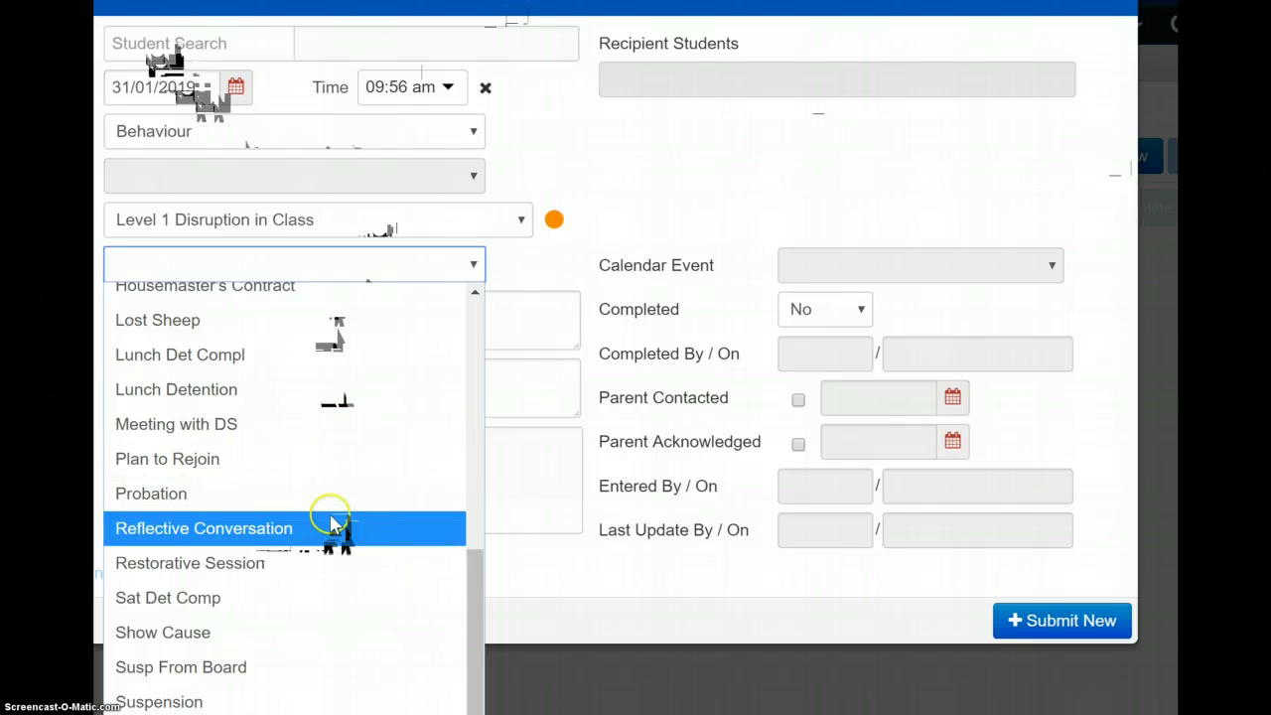
pyautogui.scroll(4, 327, 531)
pyautogui.scroll(2, 330, 519)
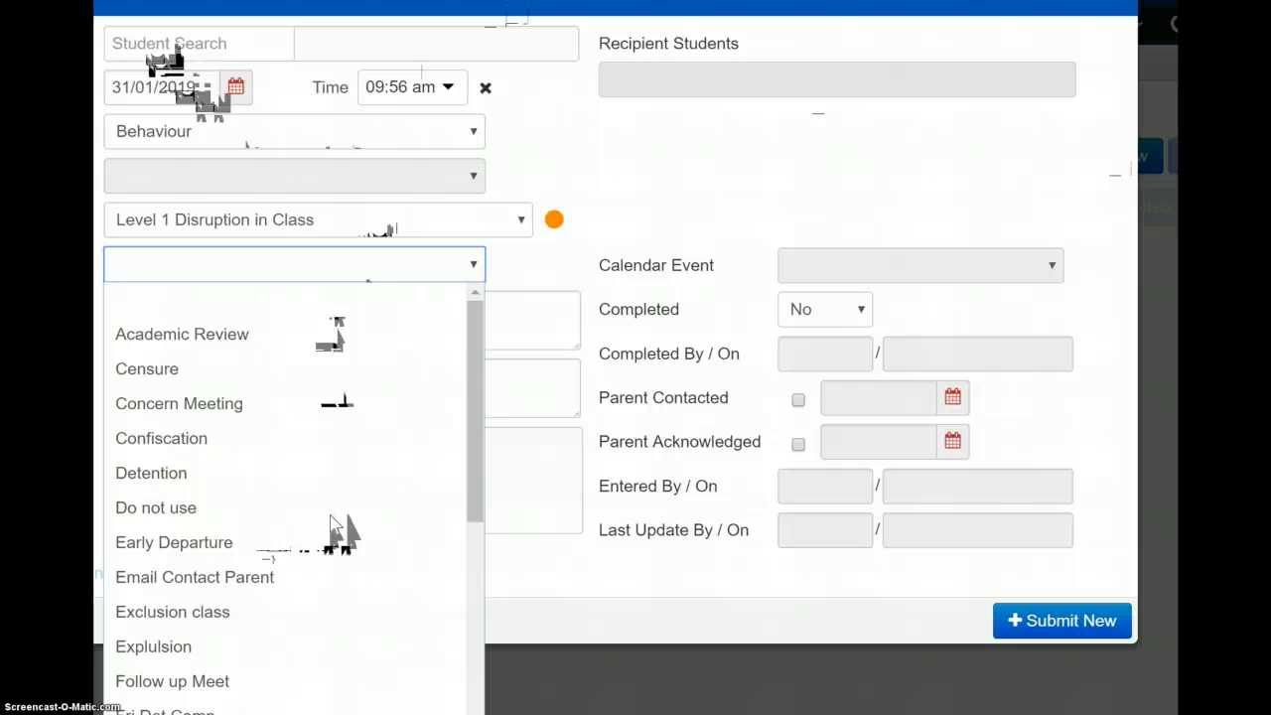
pyautogui.scroll(-4, 314, 478)
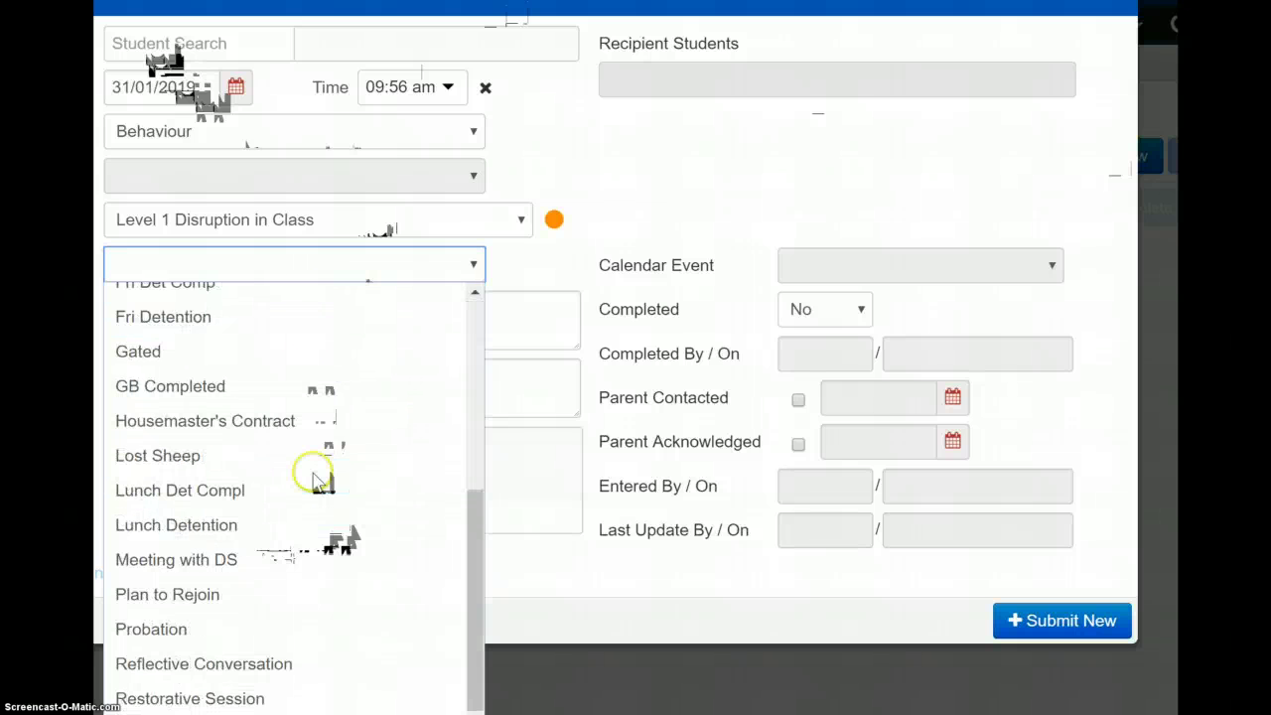
pyautogui.click(295, 695)
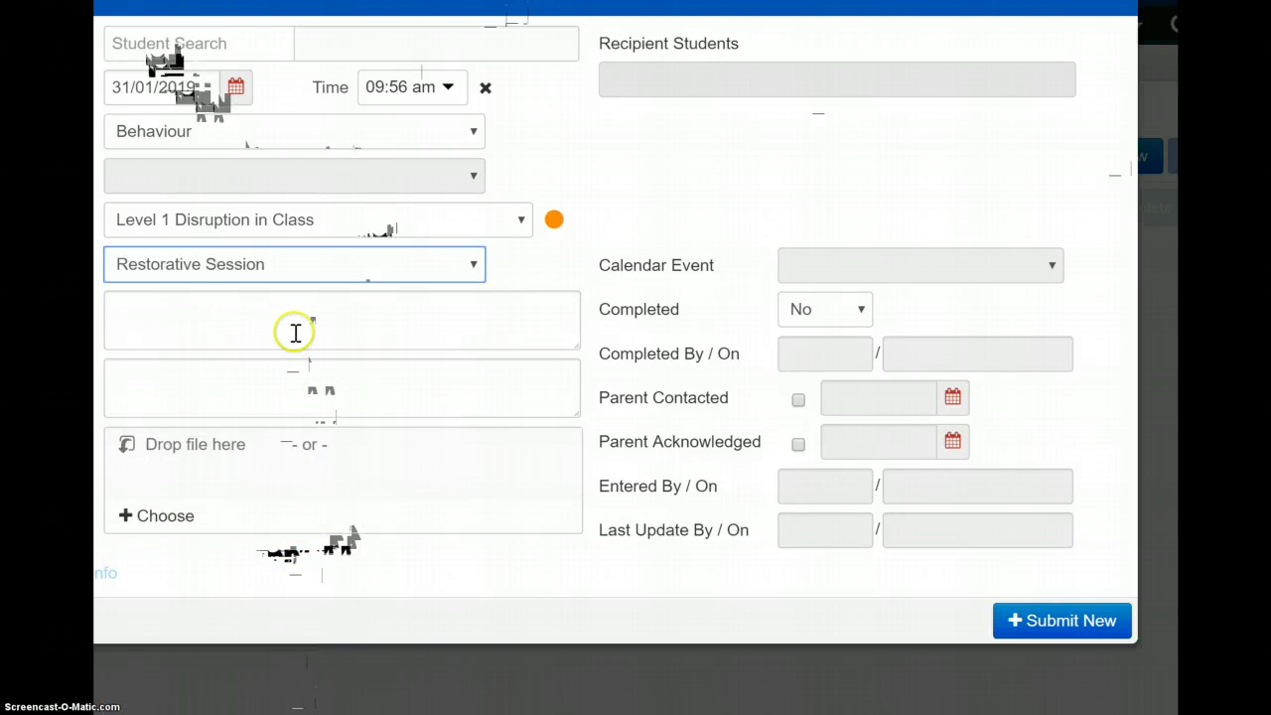
# - Change the entry's outcome to Reflective Conversation
pyautogui.click(377, 275)
pyautogui.scroll(-2, 308, 673)
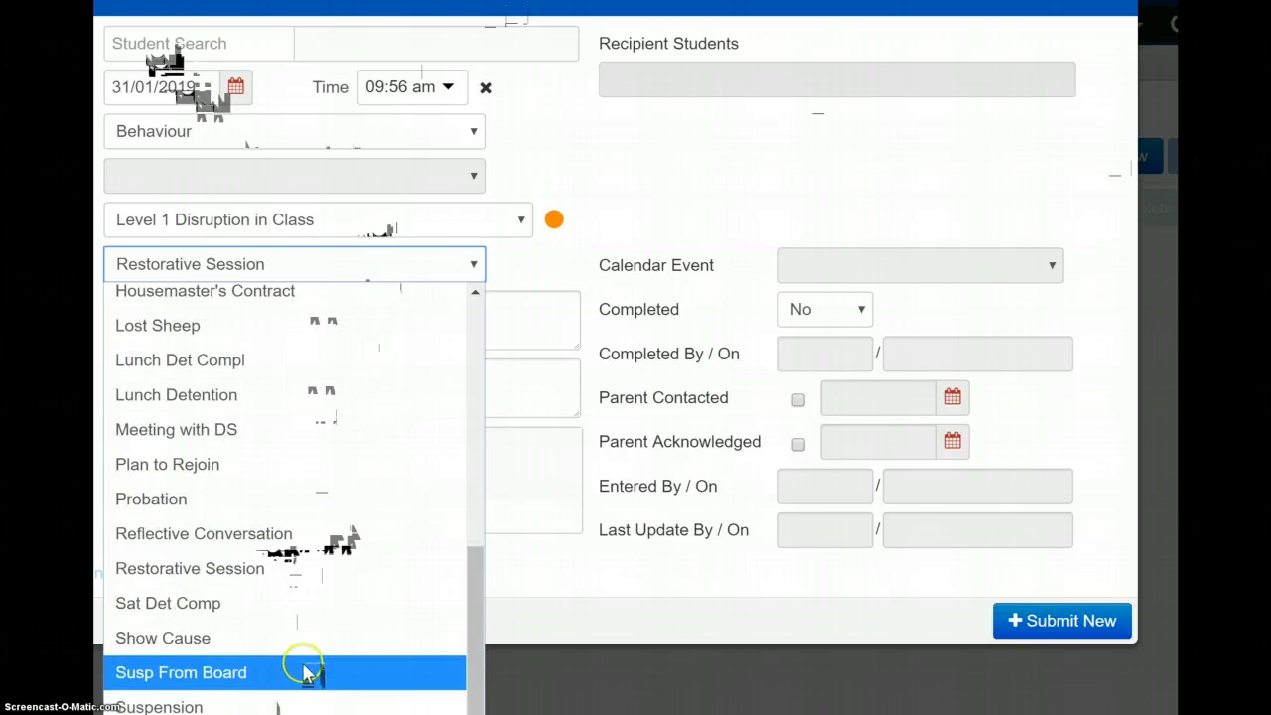
pyautogui.click(298, 534)
# - Enter "spoken and warned student about behaviour" in the first text box below the outcome
pyautogui.click(280, 313)
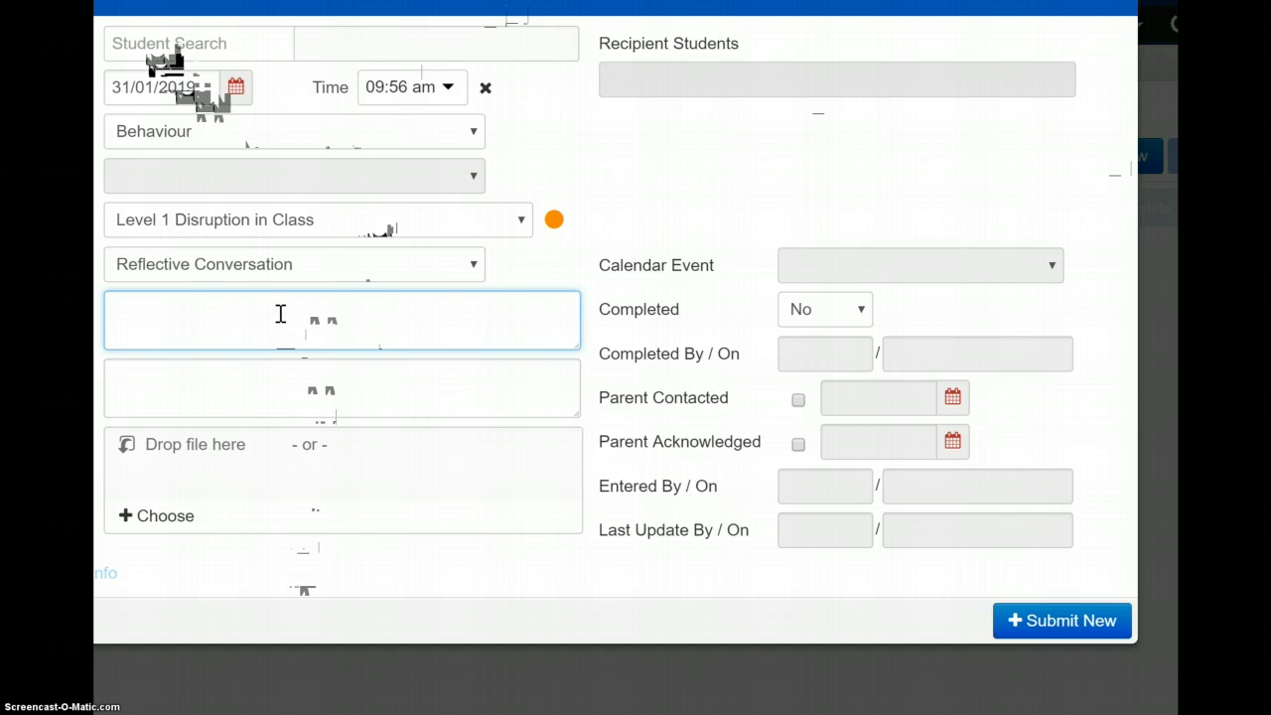
pyautogui.write('spoken and war')
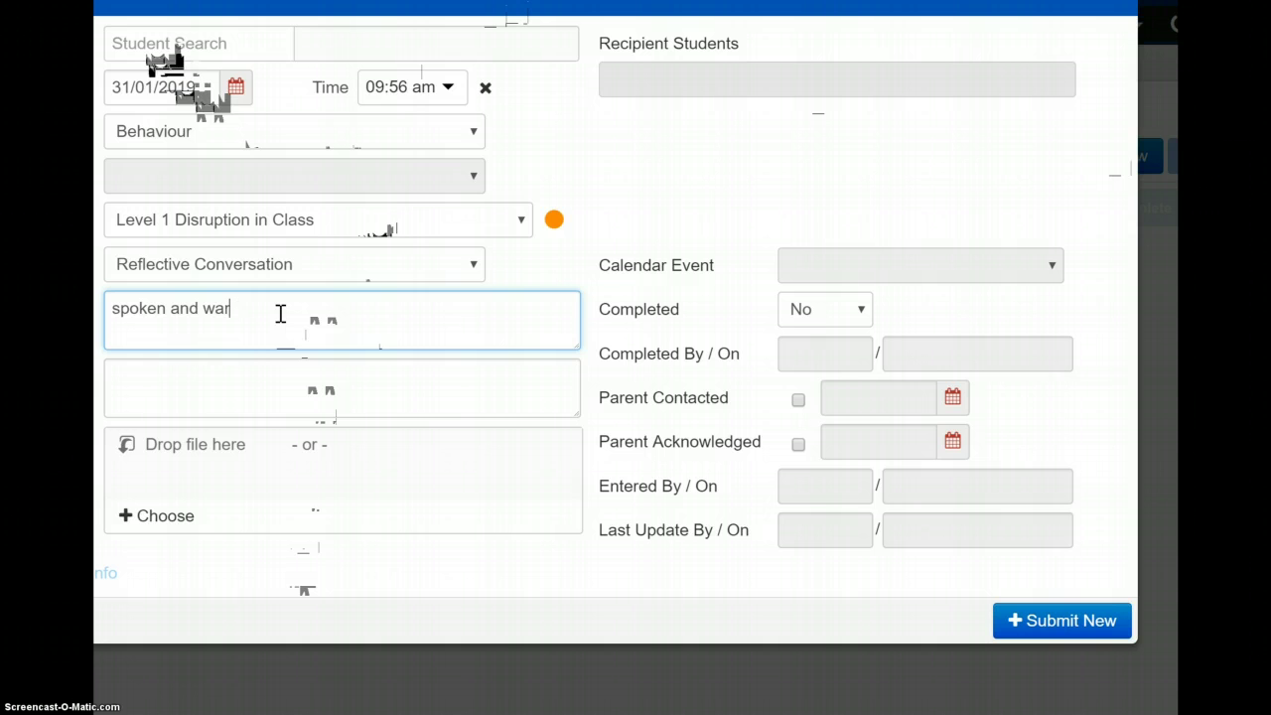
pyautogui.write('dned student about behaviour')
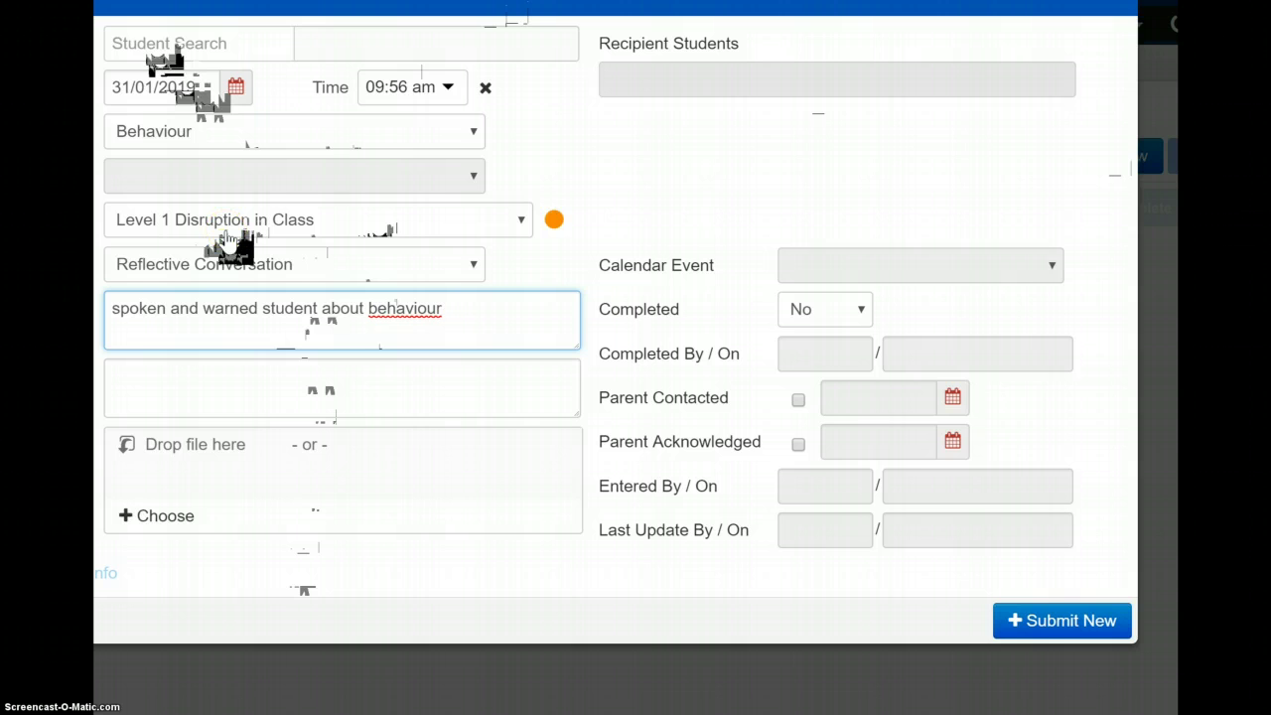
pyautogui.click(228, 231)
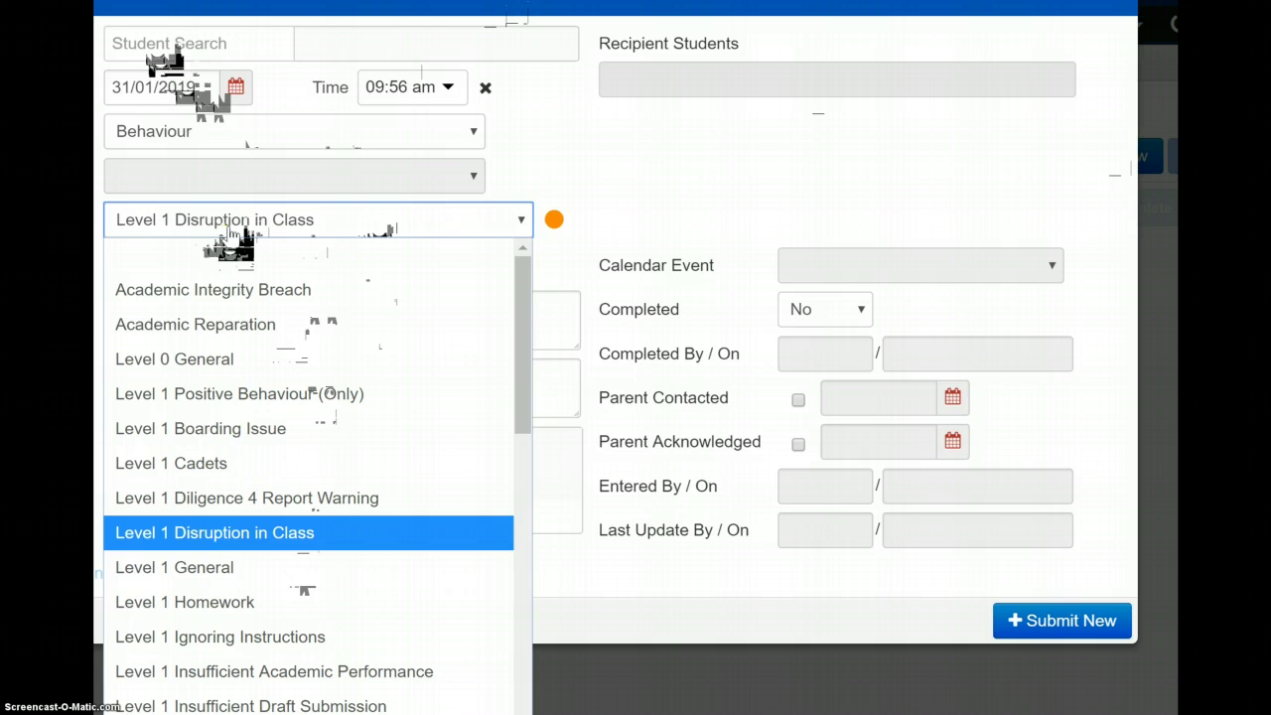
pyautogui.scroll(-6, 326, 452)
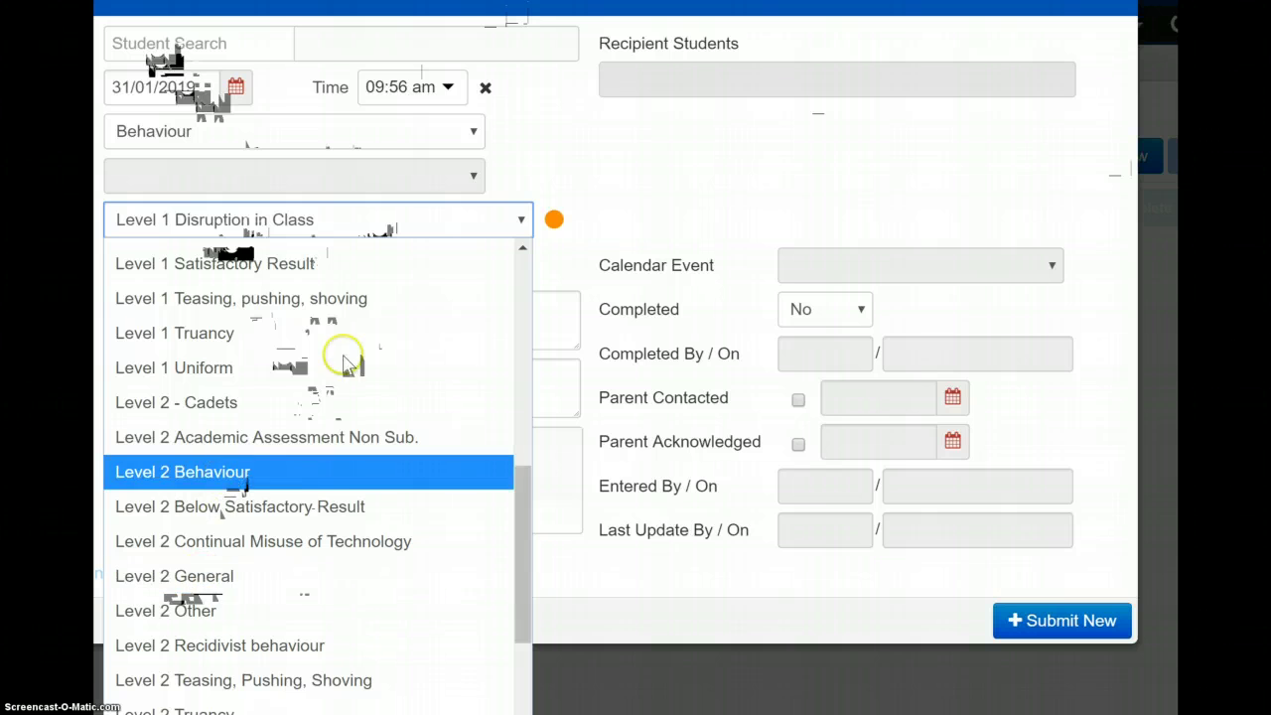
pyautogui.click(602, 170)
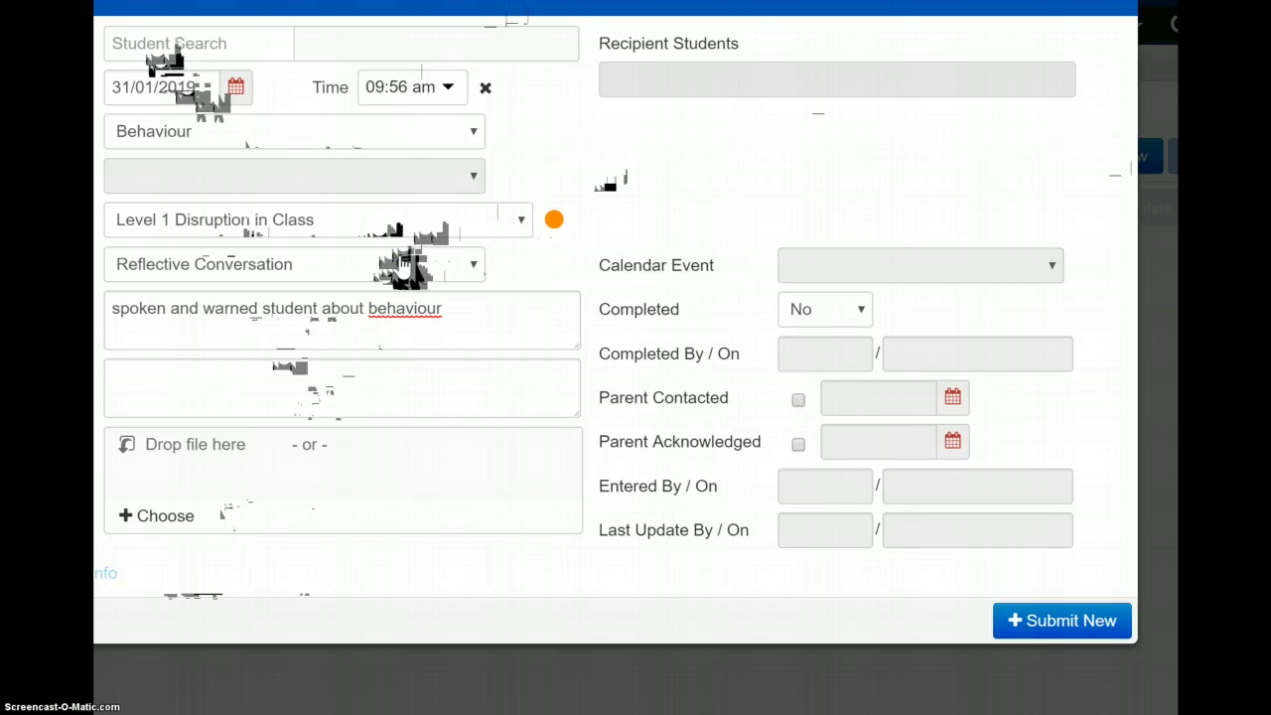
# - Try to submit the new pastoral care entry
pyautogui.click(1018, 628)
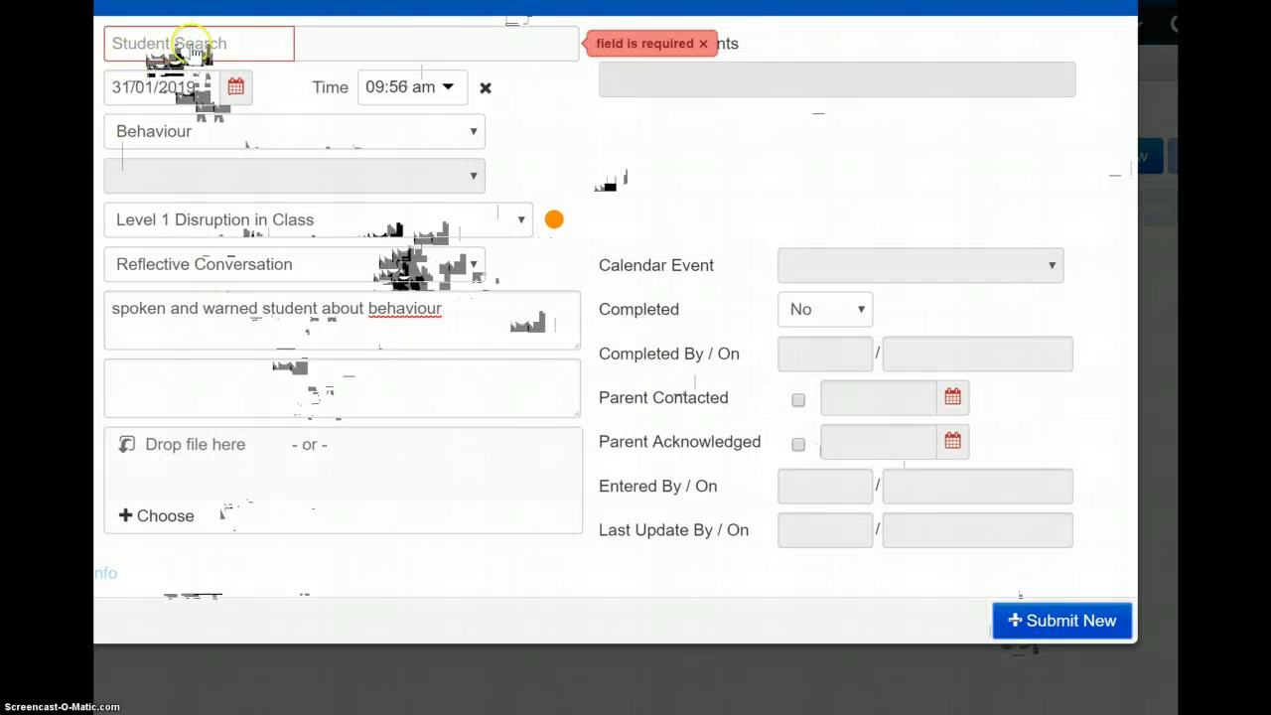